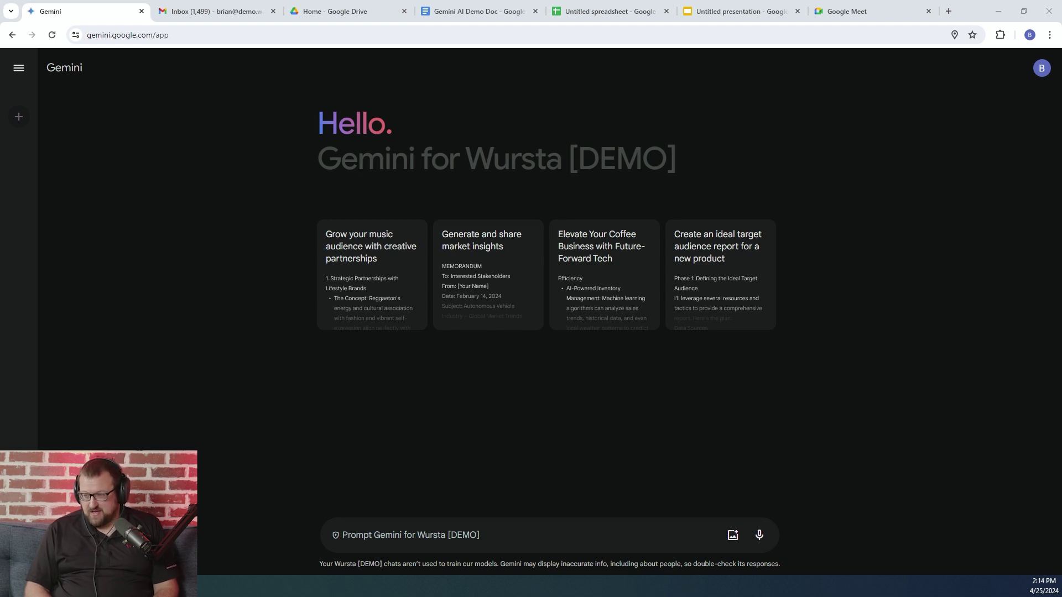
Paste and send a request for an email announcing network maintenance and the VPN outage
{"action": "left_click", "coordinate": [375, 536]}
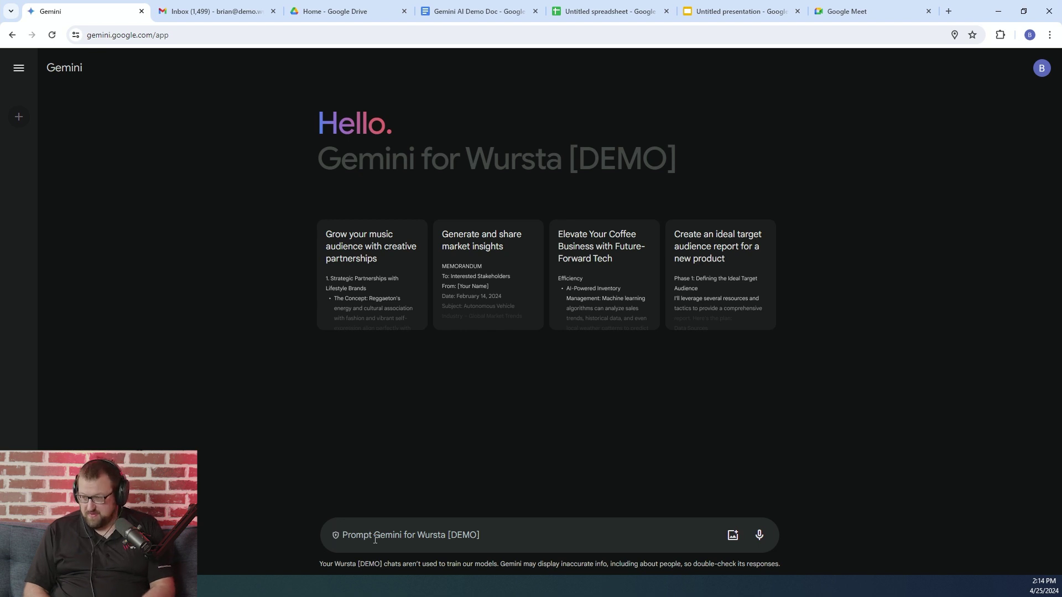
{"action": "type", "text": "Write an email to employees informing them that there will be network maintenance. The VPN will be unavailable during this time."}
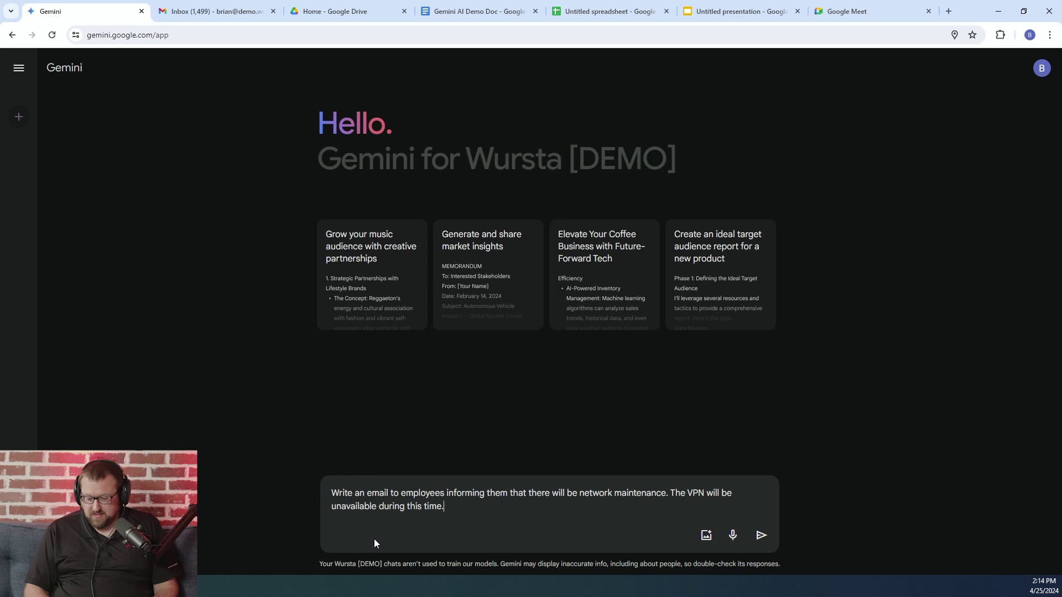
{"action": "left_click", "coordinate": [760, 537]}
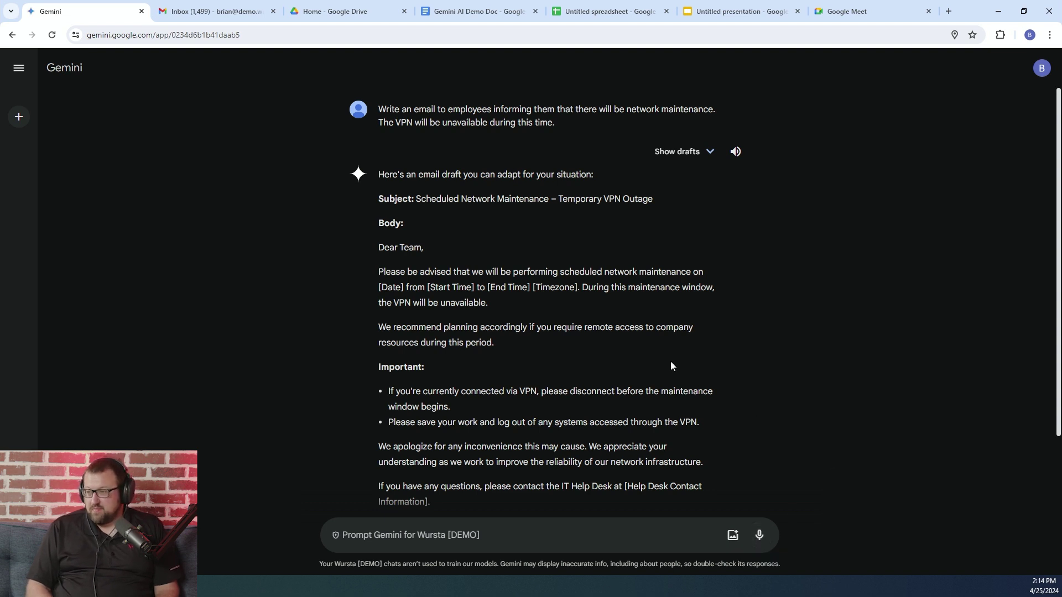
{"action": "scroll", "coordinate": [581, 303], "scroll_direction": "down", "scroll_amount": 1}
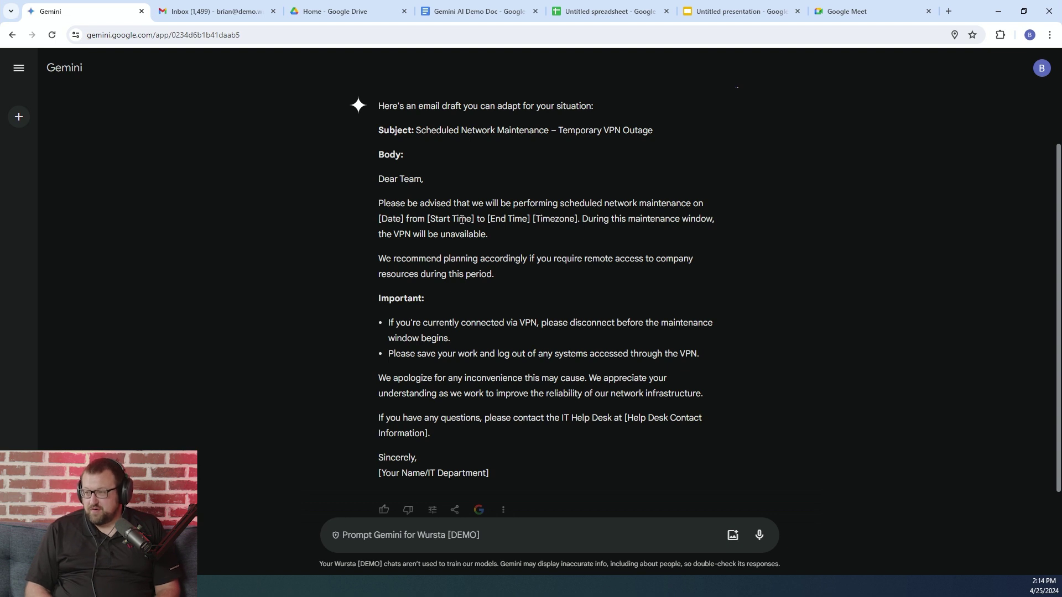
{"action": "scroll", "coordinate": [527, 152], "scroll_direction": "up", "scroll_amount": 2}
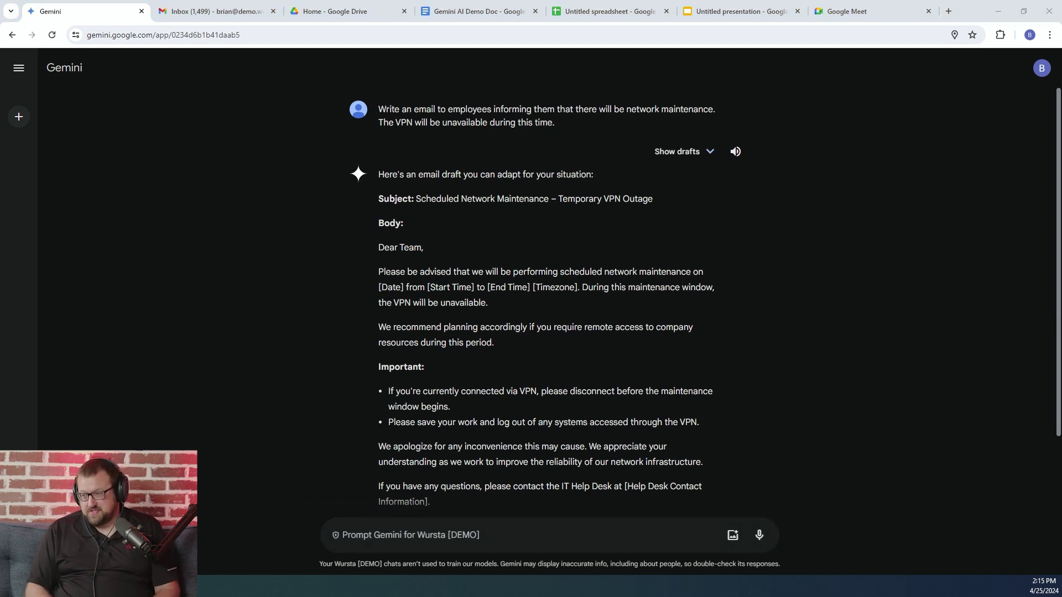
{"action": "scroll", "coordinate": [423, 441], "scroll_direction": "down", "scroll_amount": 2}
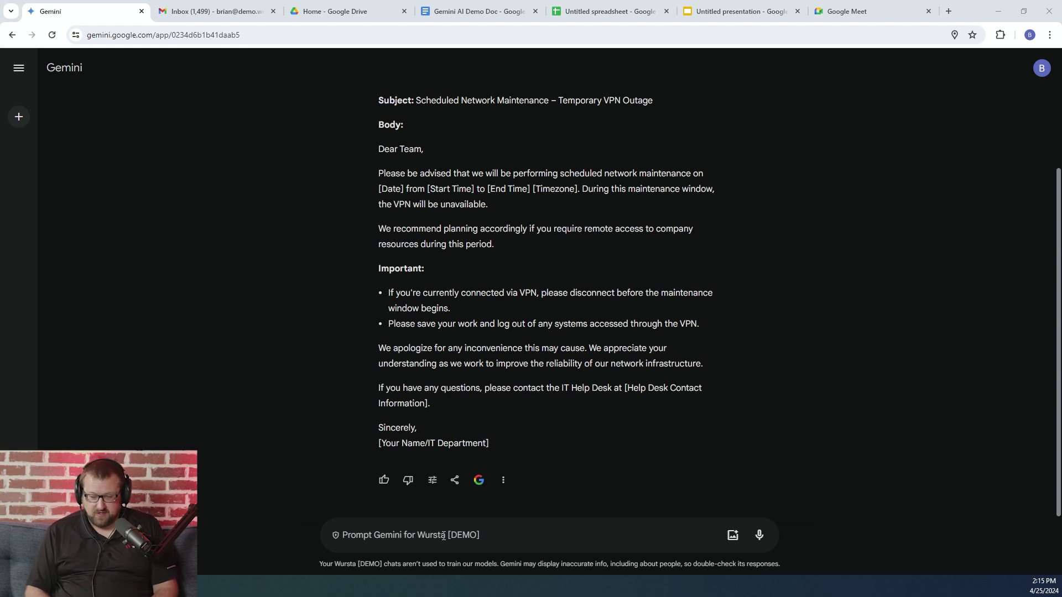
Paste and send a request for a Google Sheets formula combining IMPORTRANGE with VLOOKUP
{"action": "left_click", "coordinate": [443, 536]}
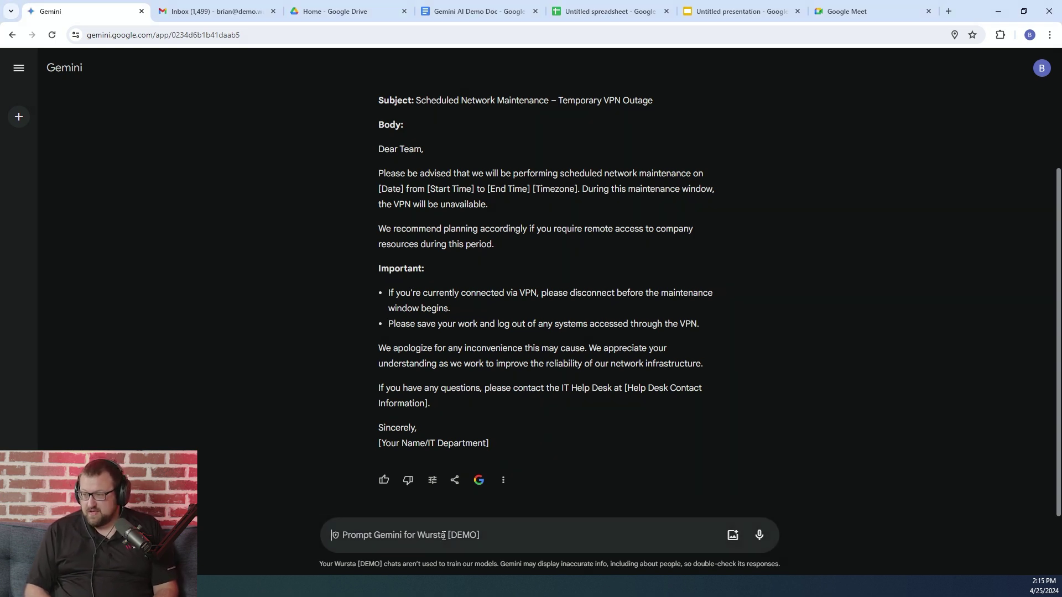
{"action": "type", "text": "Write a function for google sheets to import data from another sheet and then perform a vlookup"}
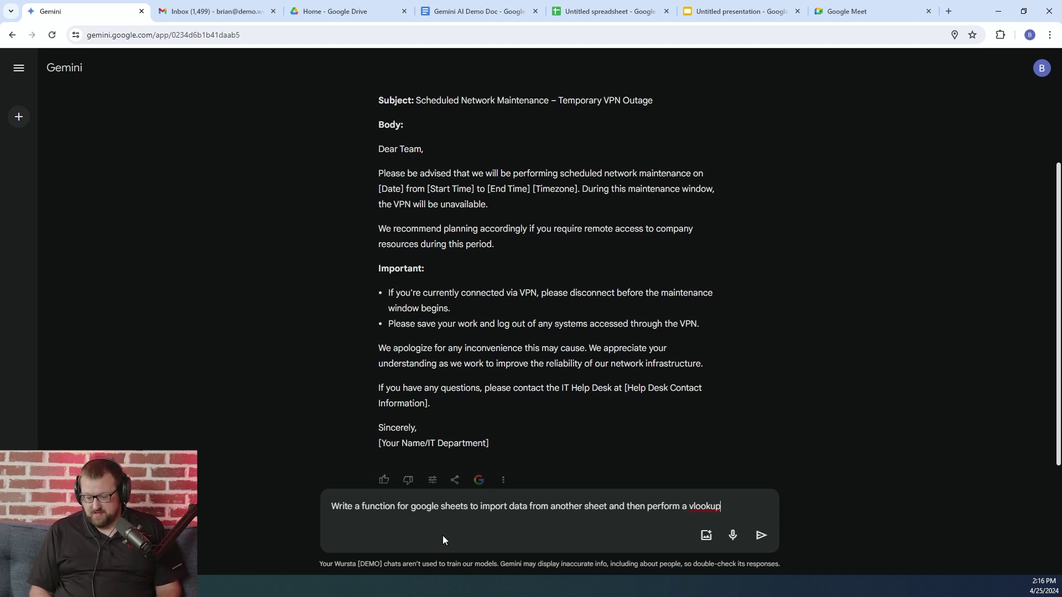
{"action": "key", "text": "Return"}
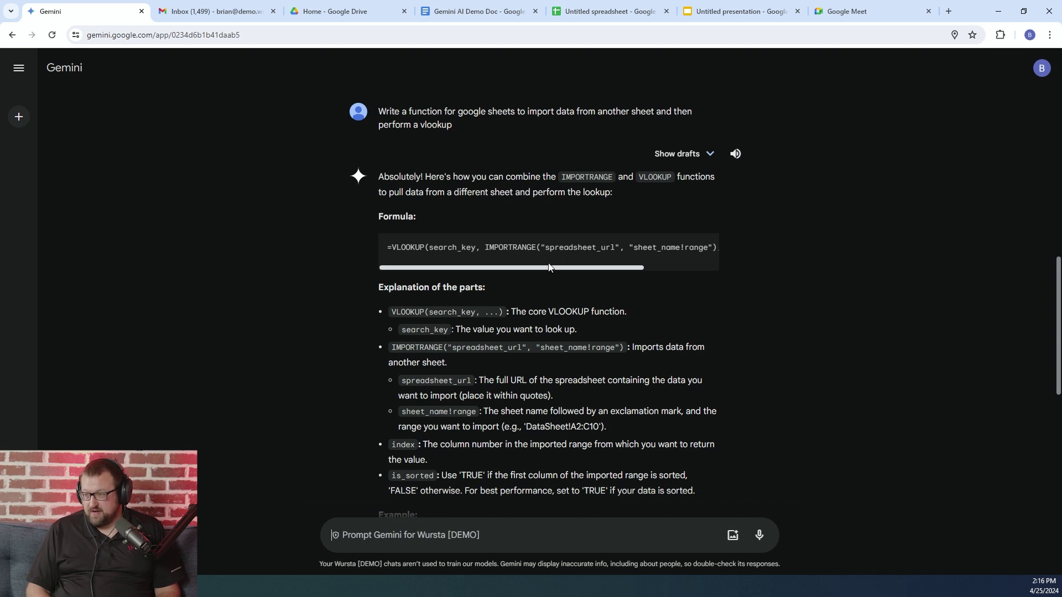
{"action": "left_click_drag", "start_coordinate": [545, 269], "coordinate": [510, 258]}
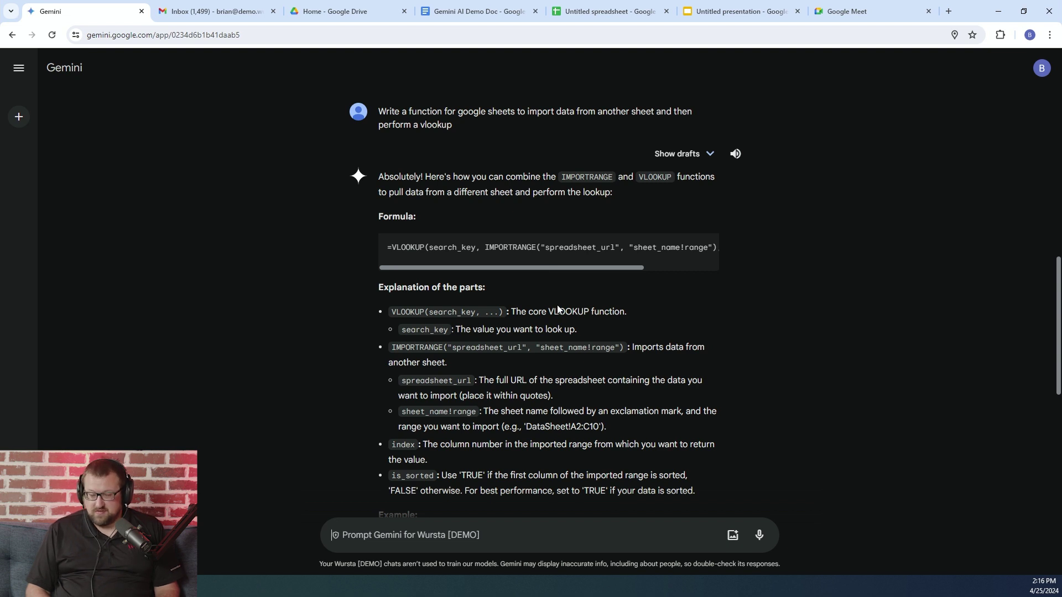
{"action": "scroll", "coordinate": [523, 305], "scroll_direction": "down", "scroll_amount": 1}
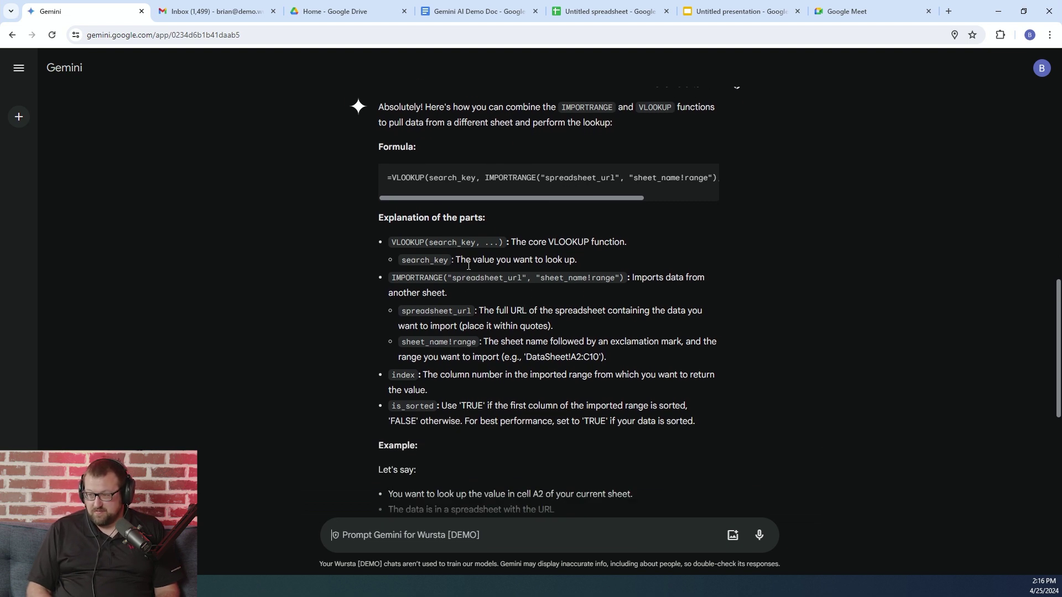
{"action": "scroll", "coordinate": [475, 339], "scroll_direction": "down", "scroll_amount": 5}
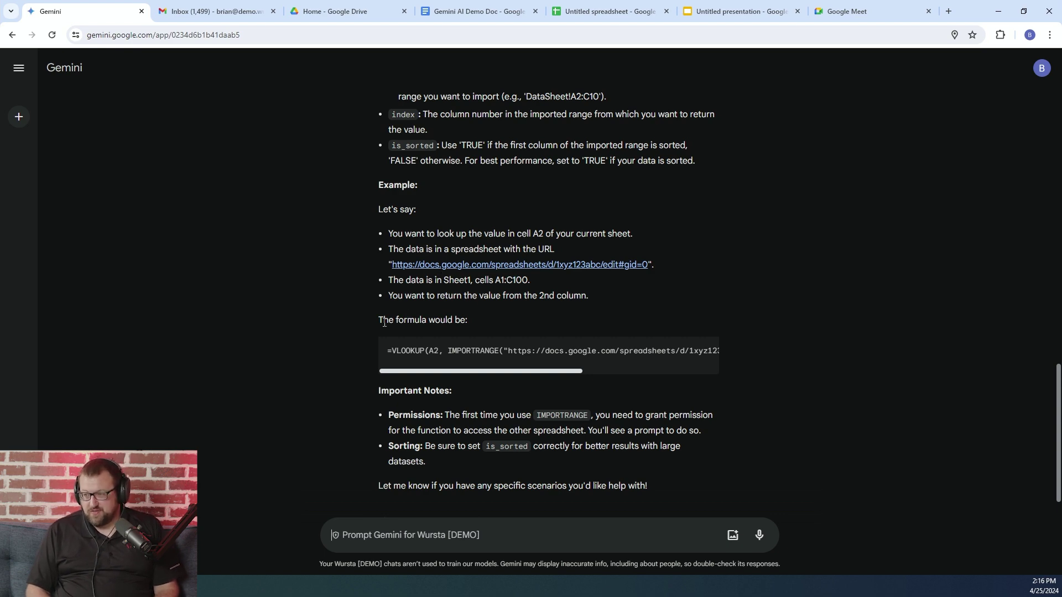
{"action": "scroll", "coordinate": [385, 325], "scroll_direction": "up", "scroll_amount": 4}
{"action": "scroll", "coordinate": [383, 325], "scroll_direction": "up", "scroll_amount": 8}
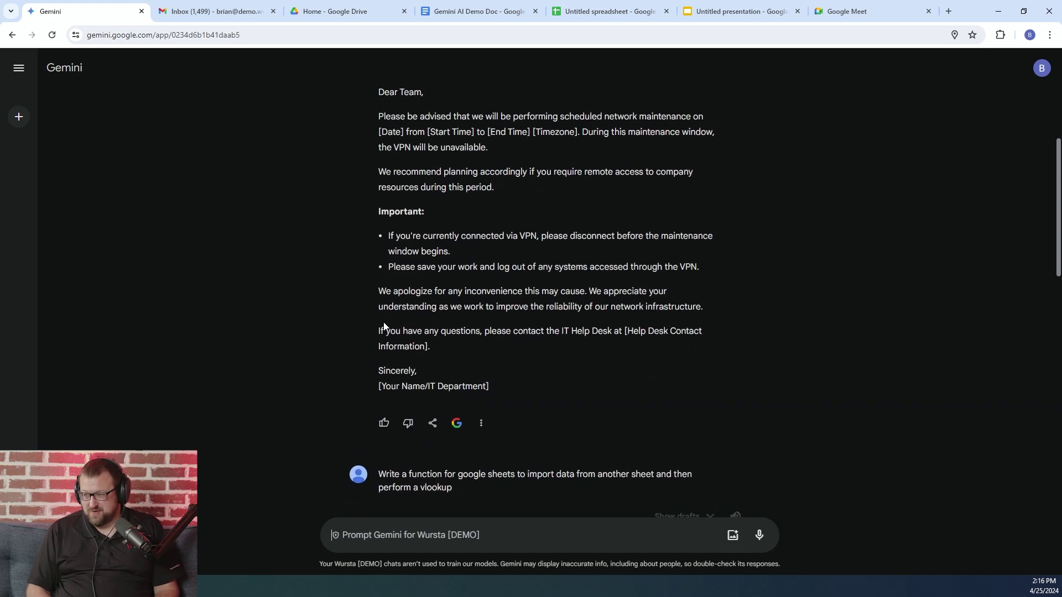
{"action": "left_click", "coordinate": [432, 426]}
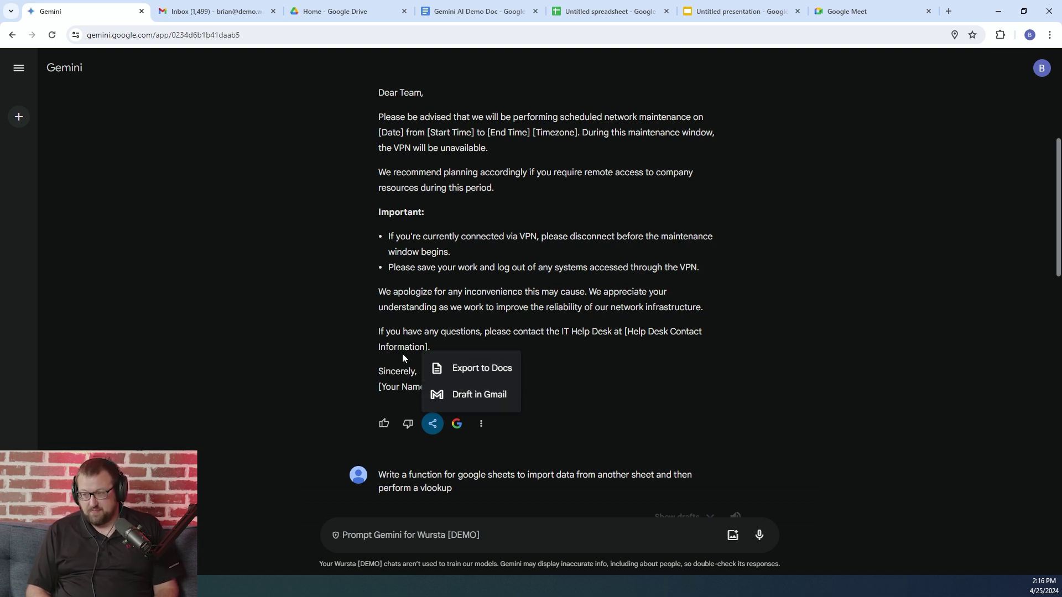
{"action": "left_click", "coordinate": [318, 339]}
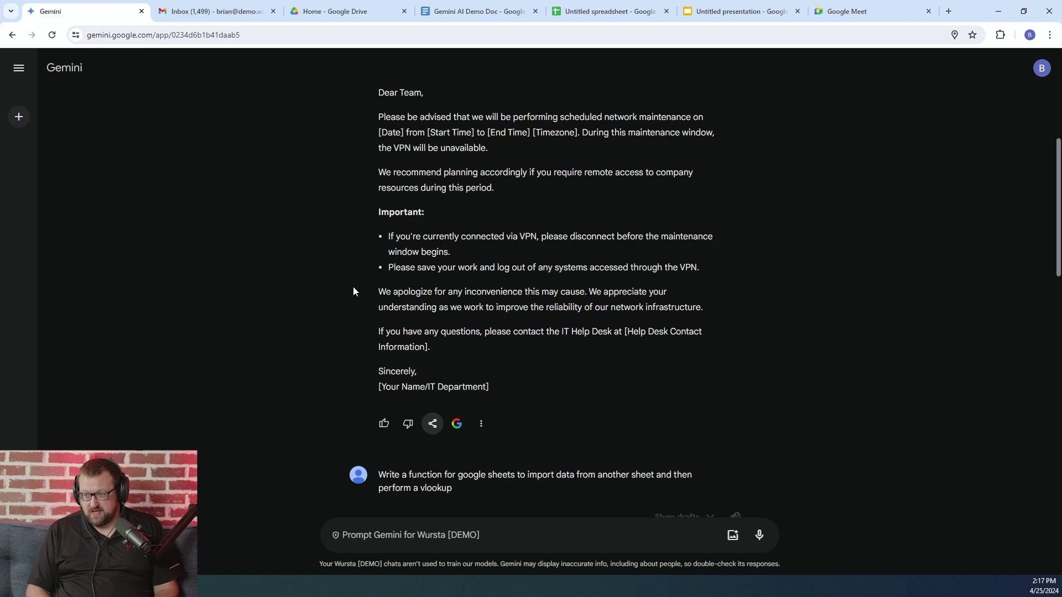
{"action": "scroll", "coordinate": [315, 314], "scroll_direction": "down", "scroll_amount": 10}
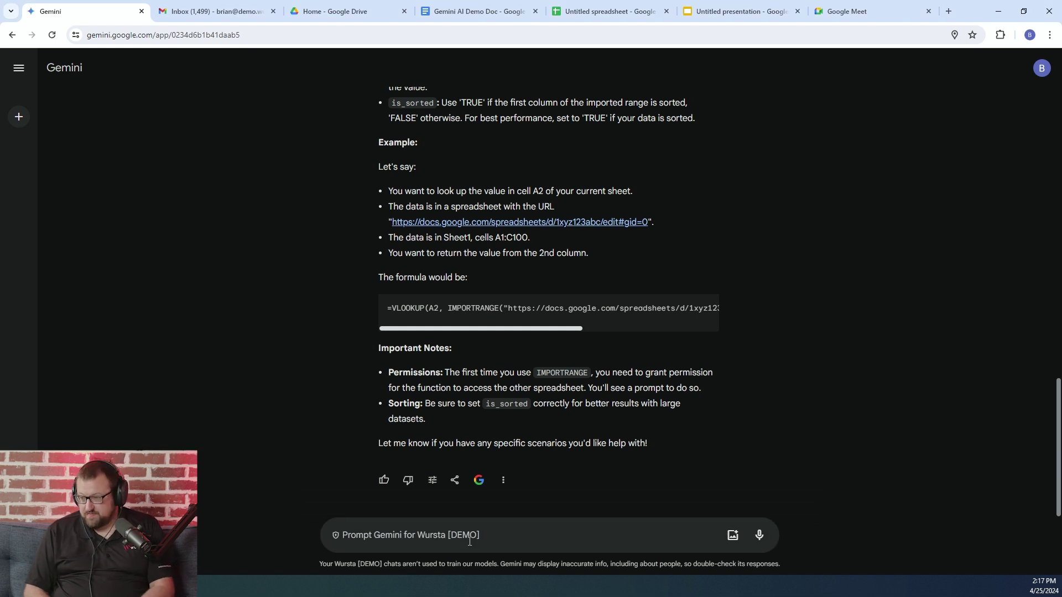
Paste the coffee shop and video game cafe logo prompt covering concept, audience and style options
{"action": "key", "text": "ctrl+v"}
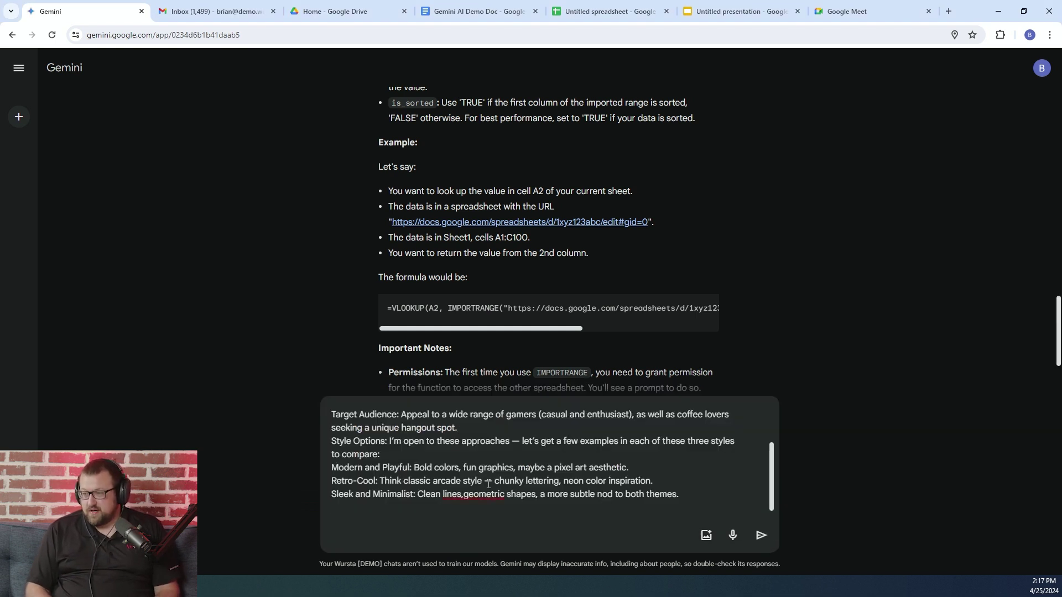
{"action": "scroll", "coordinate": [488, 484], "scroll_direction": "up", "scroll_amount": 2}
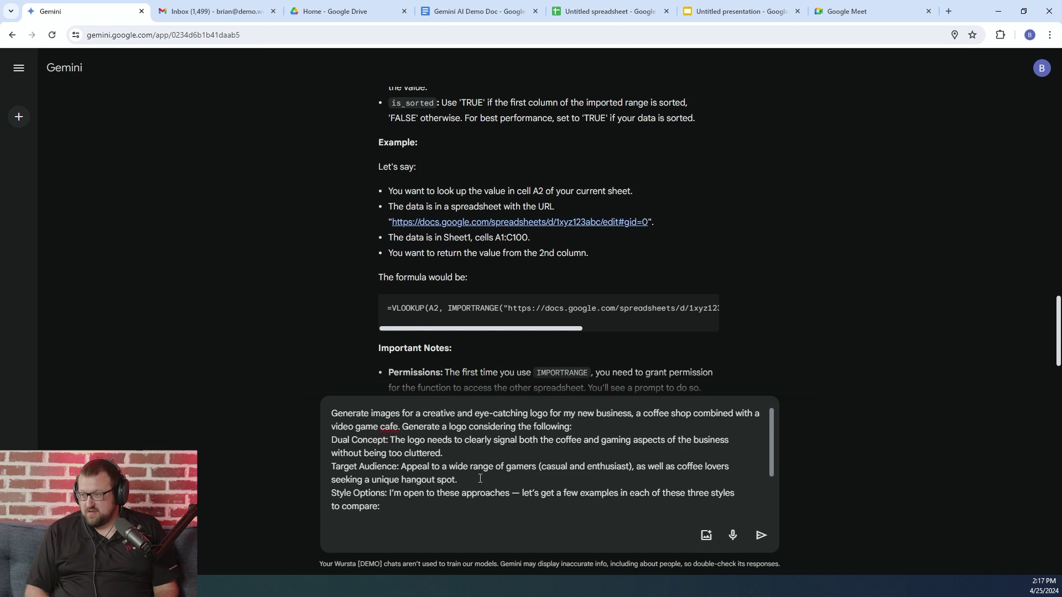
Zoom the Gemini page to 150% and place the cursor after 'to compare:'
{"action": "left_click", "coordinate": [1050, 36]}
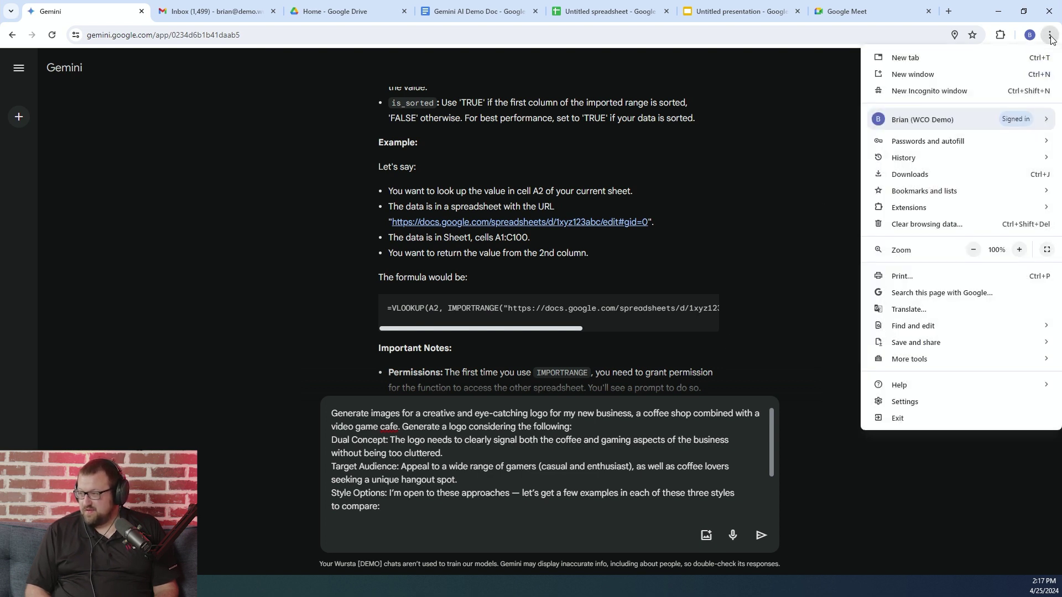
{"action": "left_click", "coordinate": [1019, 250]}
{"action": "left_click", "coordinate": [1019, 250]}
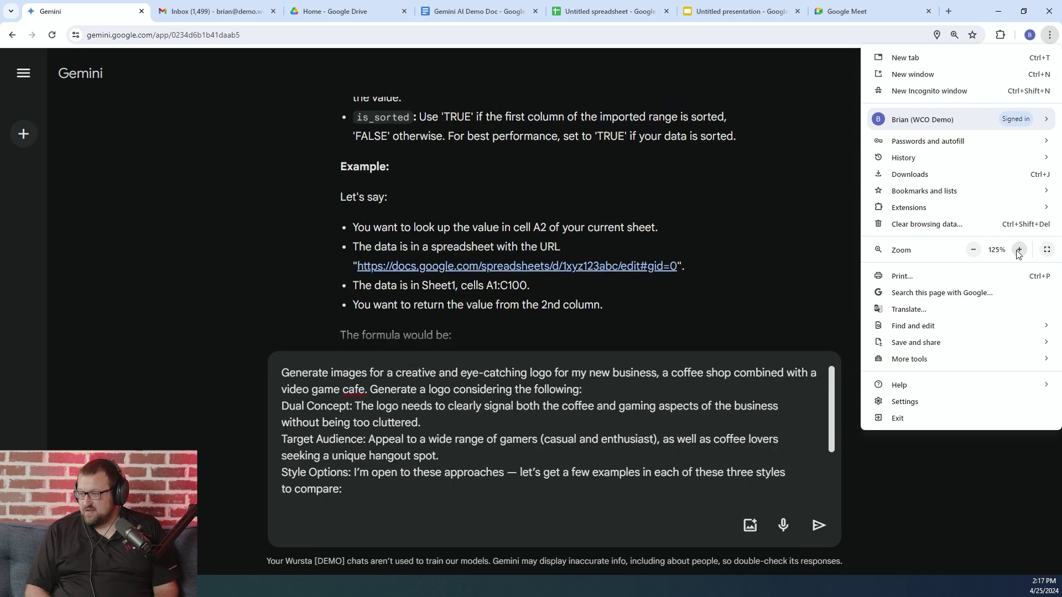
{"action": "left_click", "coordinate": [1019, 250]}
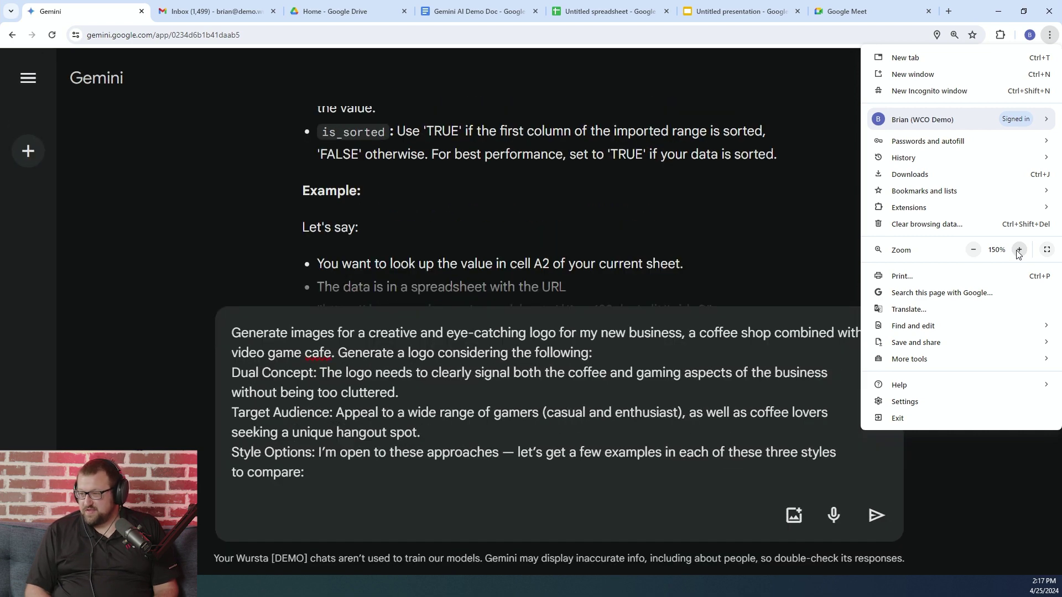
{"action": "left_click", "coordinate": [177, 346]}
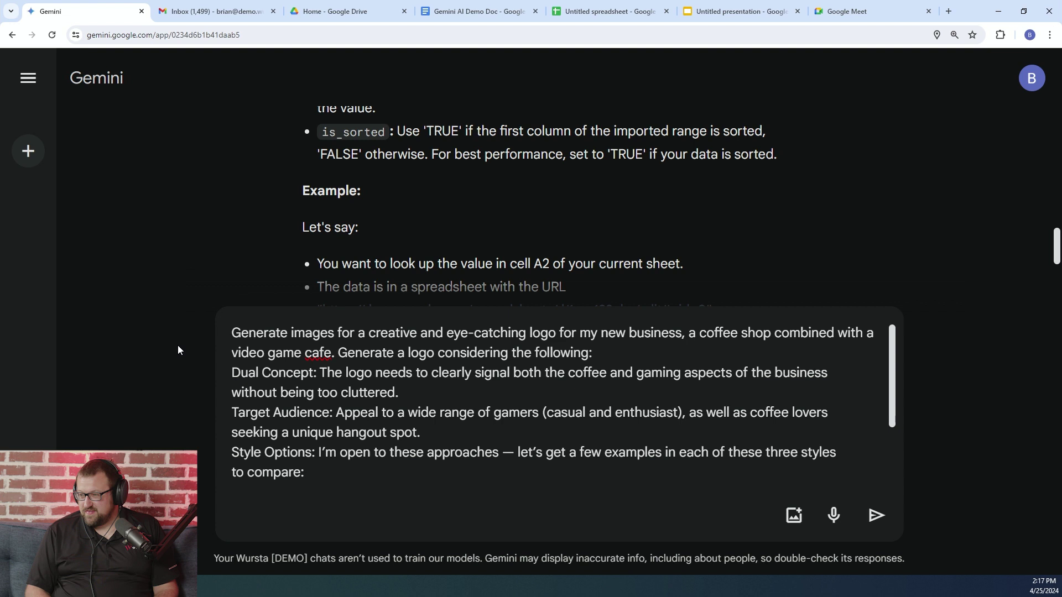
{"action": "left_click", "coordinate": [330, 476]}
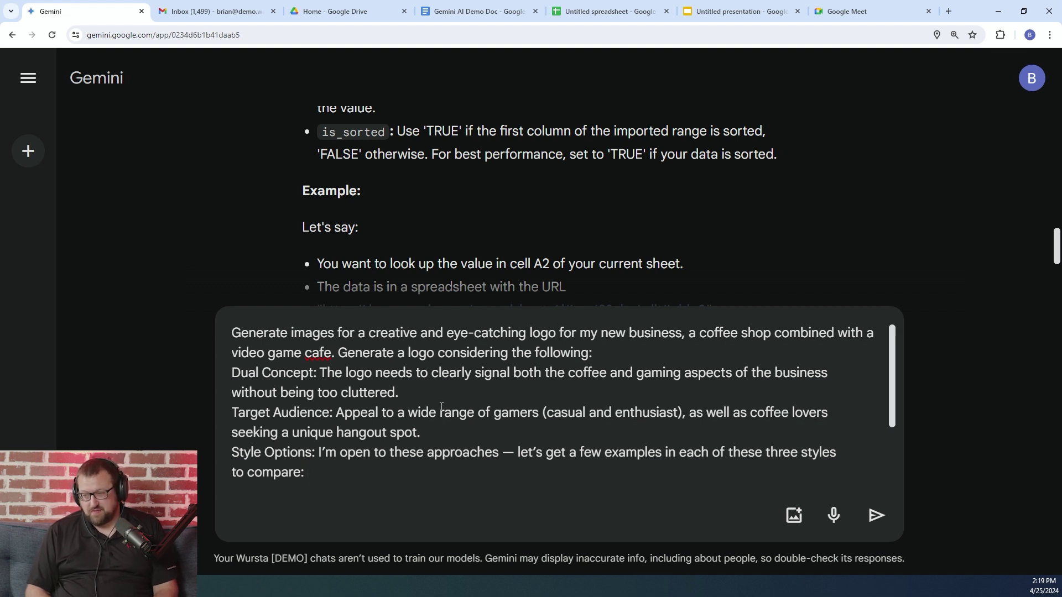
Add the Modern and Playful, Retro-Cool, and Sleek and Minimalist style lines, then send the prompt
{"action": "type", "text": "Modern and Playful: Bold colors, fun graphics, maybe a pixel art aesthetic. Retro-Cool: Think classic arcade style — chunky lettering, neon color inspiration. Sleek and Minimalist: Clean lines,geometric shapes, a more subtle nod to both themes."}
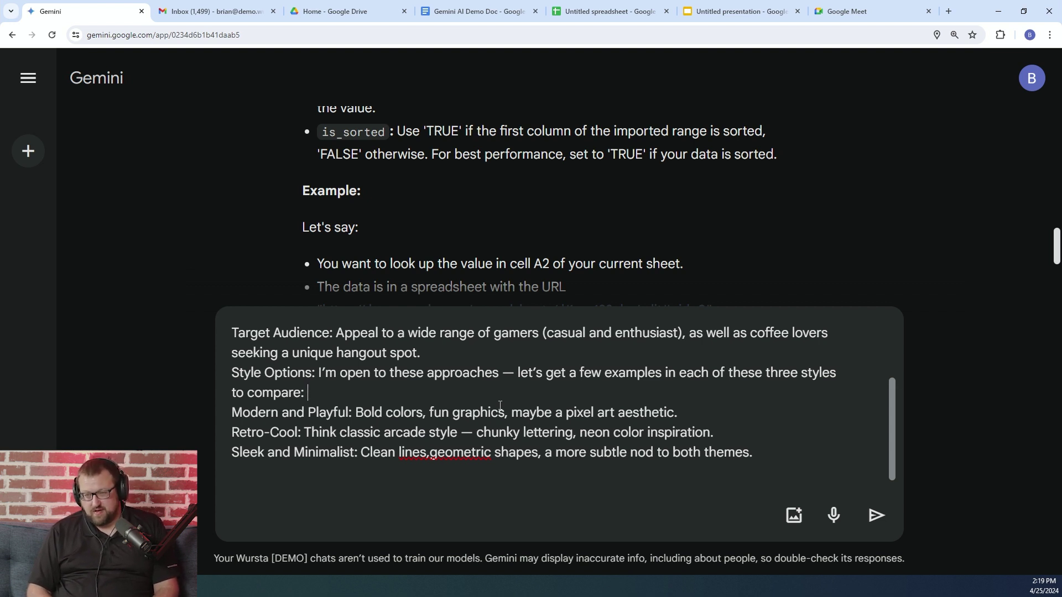
{"action": "left_click", "coordinate": [874, 525]}
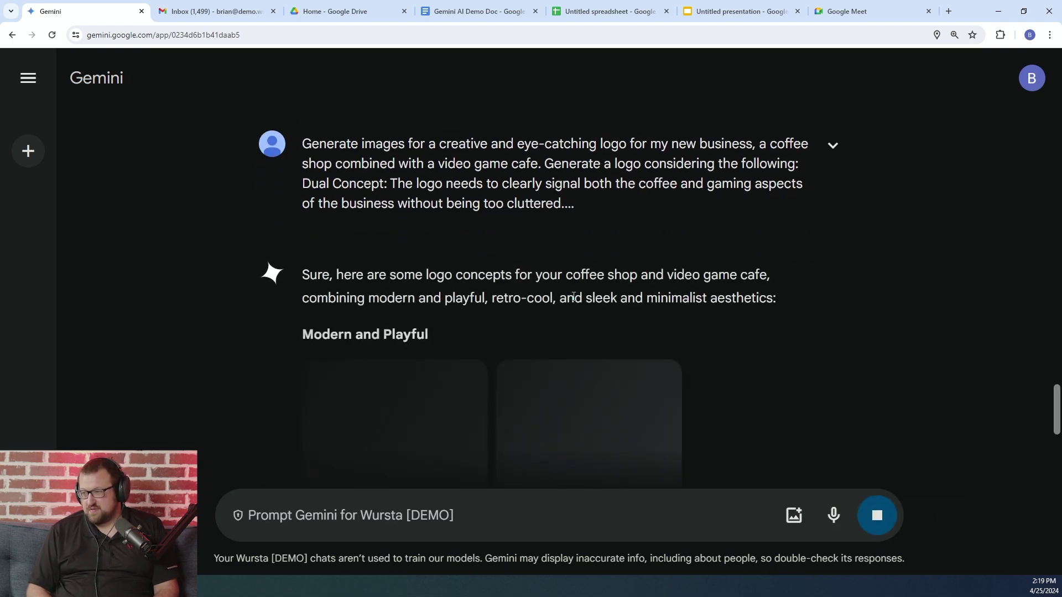
Scroll through the three generated cafe logos: Modern and Playful, Retro-Cool, Sleek and Minimalist
{"action": "scroll", "coordinate": [706, 337], "scroll_direction": "down", "scroll_amount": 1}
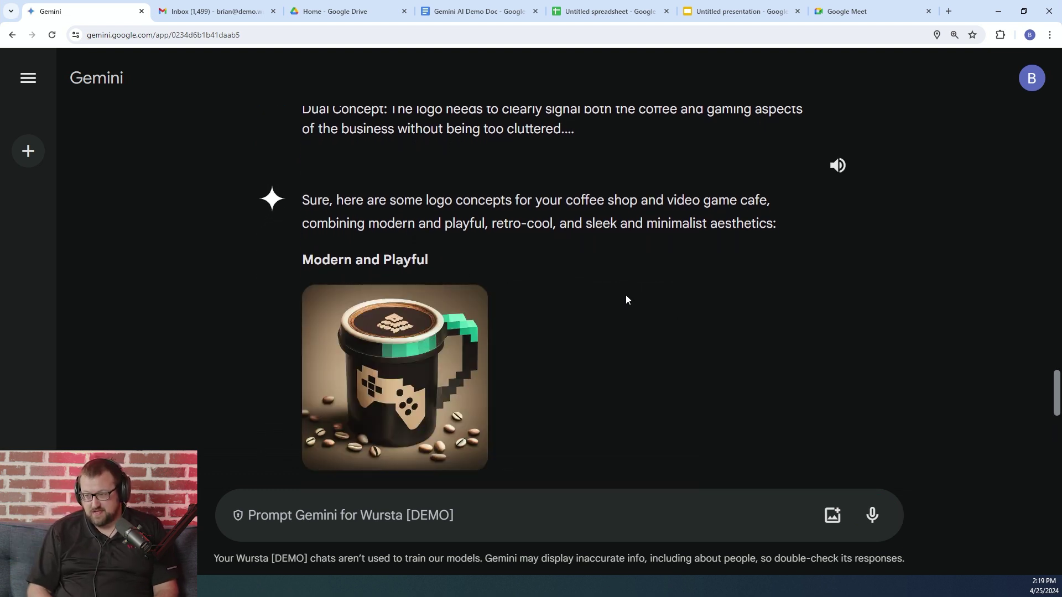
{"action": "scroll", "coordinate": [246, 298], "scroll_direction": "down", "scroll_amount": 1}
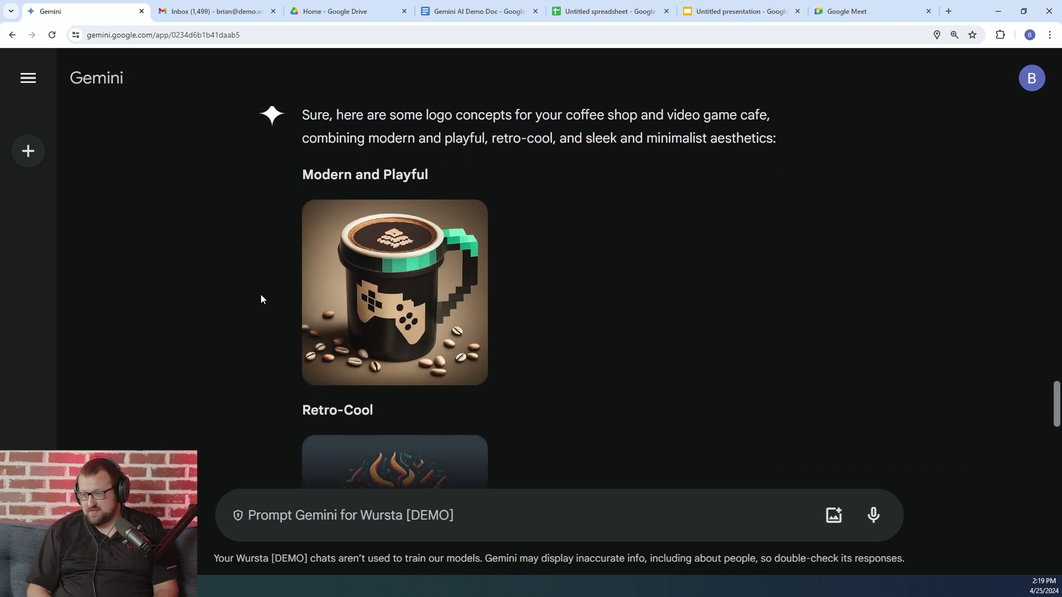
{"action": "scroll", "coordinate": [231, 296], "scroll_direction": "down", "scroll_amount": 2}
{"action": "scroll", "coordinate": [231, 294], "scroll_direction": "down", "scroll_amount": 1}
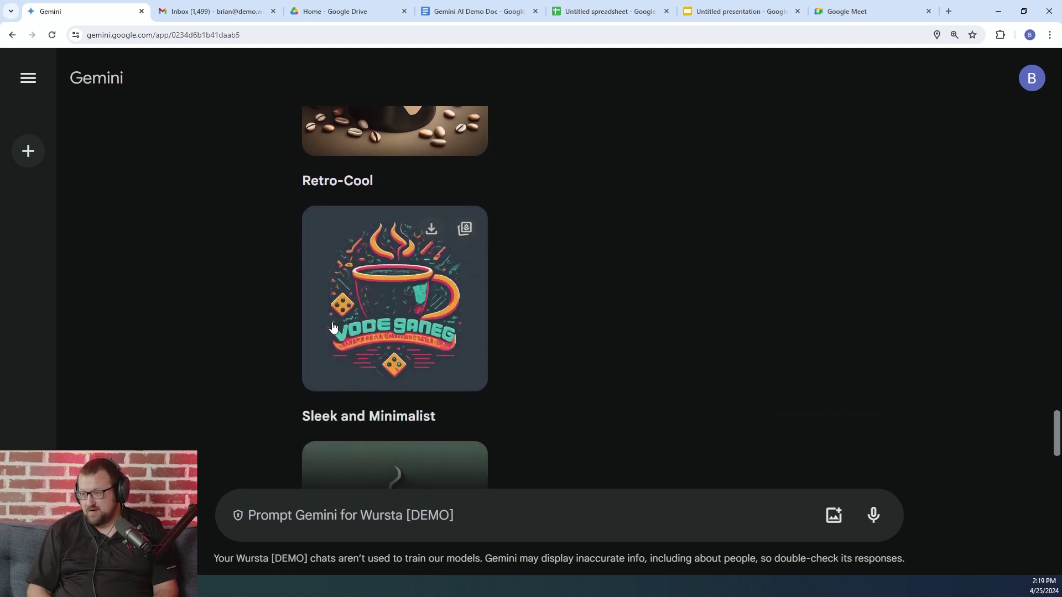
{"action": "scroll", "coordinate": [277, 301], "scroll_direction": "down", "scroll_amount": 2}
{"action": "scroll", "coordinate": [277, 306], "scroll_direction": "down", "scroll_amount": 2}
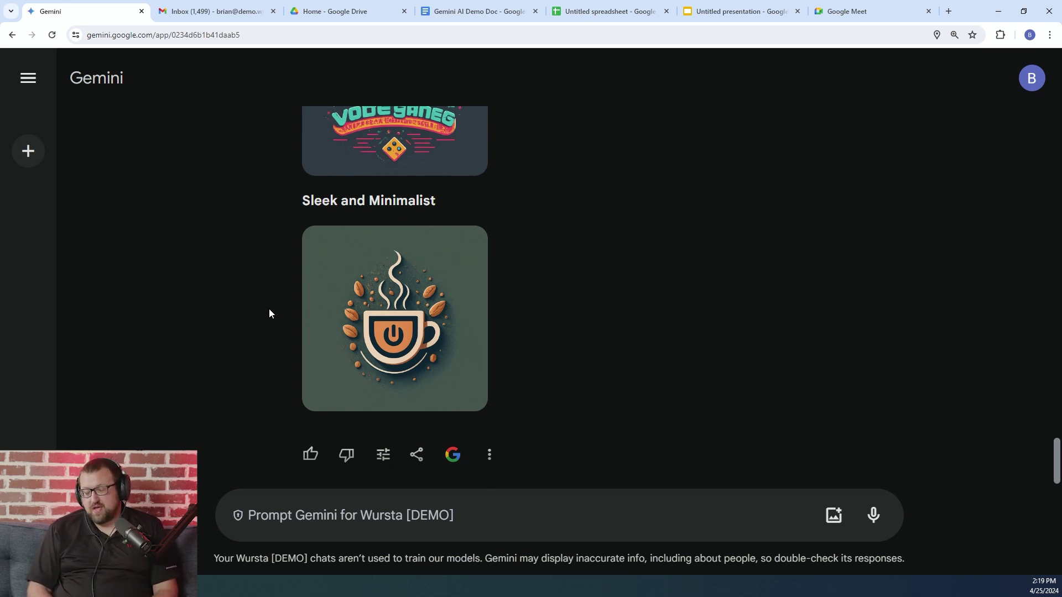
{"action": "scroll", "coordinate": [269, 308], "scroll_direction": "up", "scroll_amount": 8}
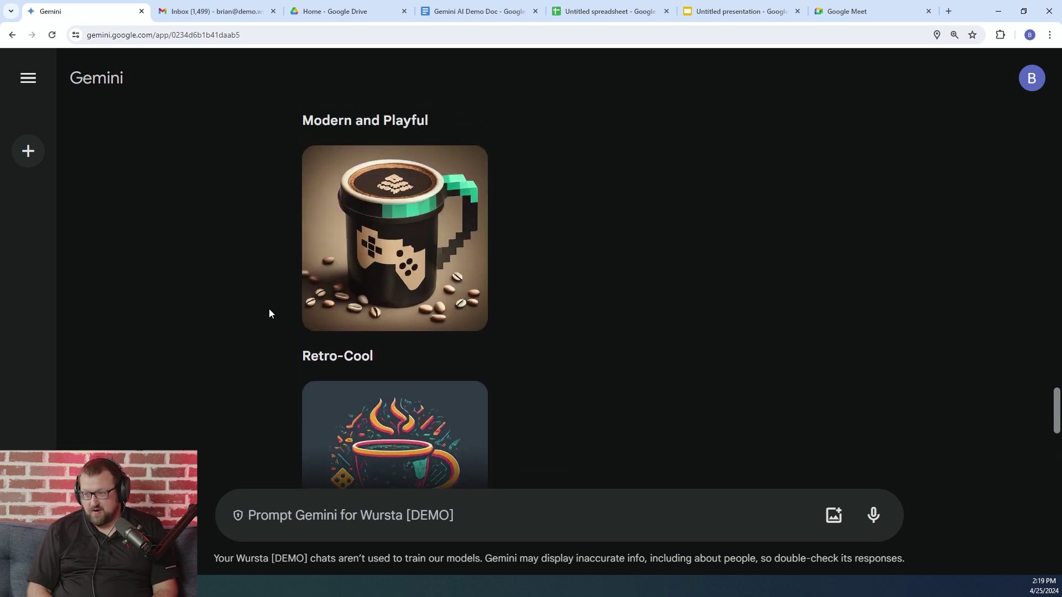